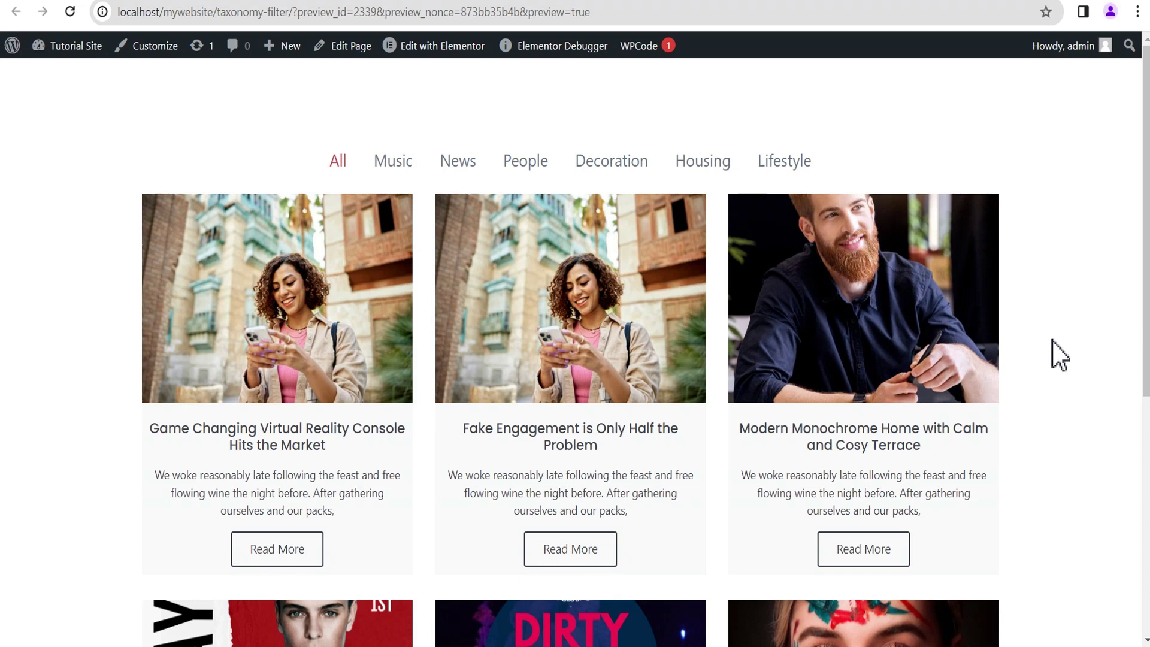
- Filter the front-end posts by Music and News, then start a new category on the Categories admin page
{"action": "left_click", "coordinate": [1052, 339]}
{"action": "left_click", "coordinate": [395, 164]}
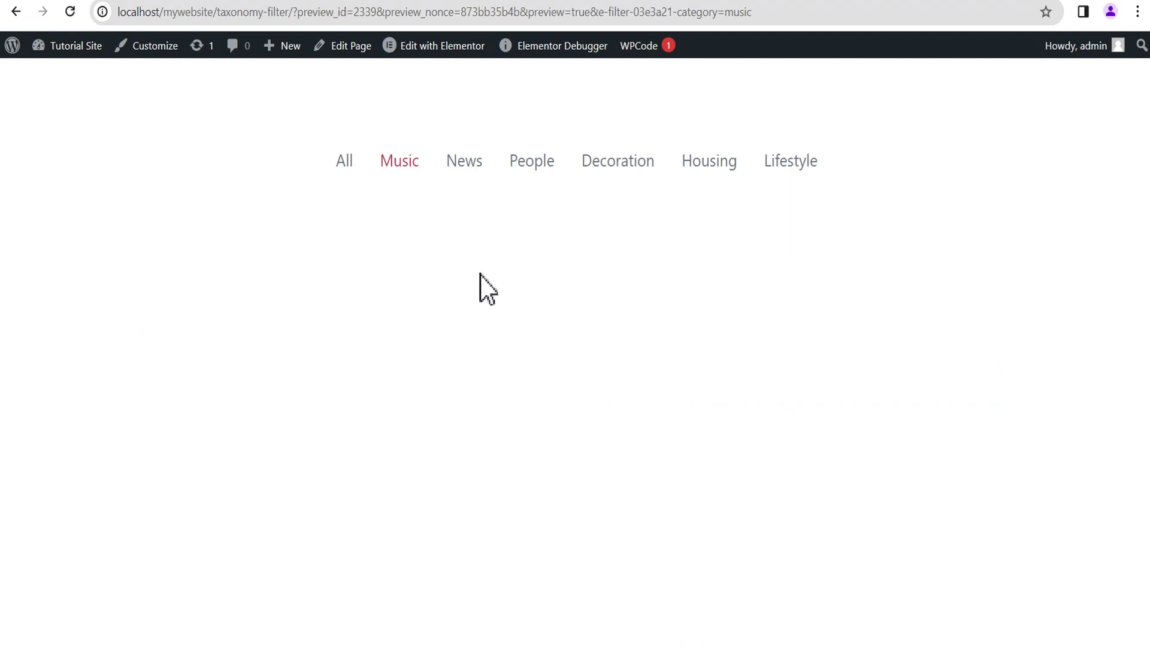
{"action": "left_click", "coordinate": [466, 161]}
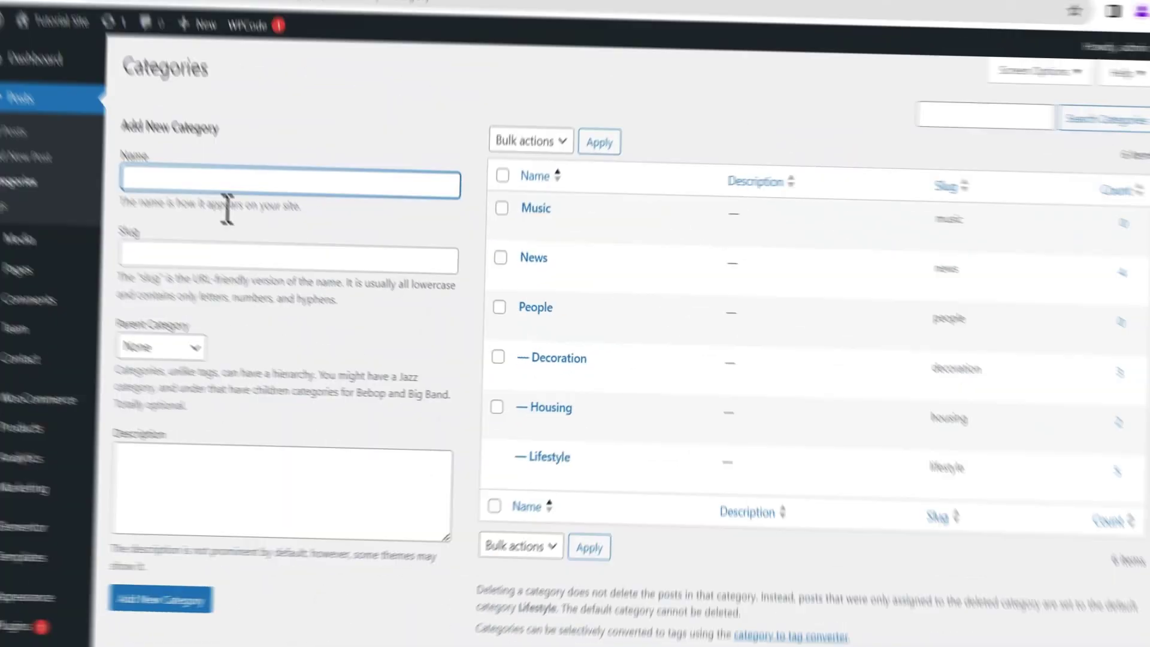
{"action": "left_click", "coordinate": [168, 192]}
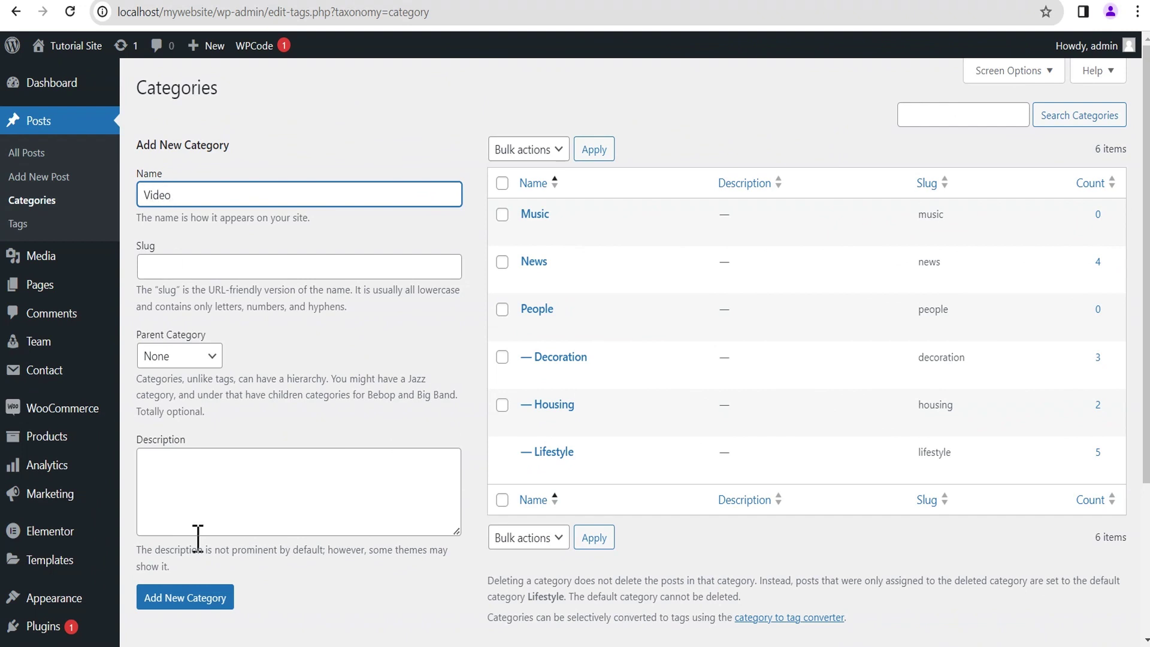
- Create the empty 'Video' post category and return to the page in Elementor
{"action": "left_click", "coordinate": [180, 602]}
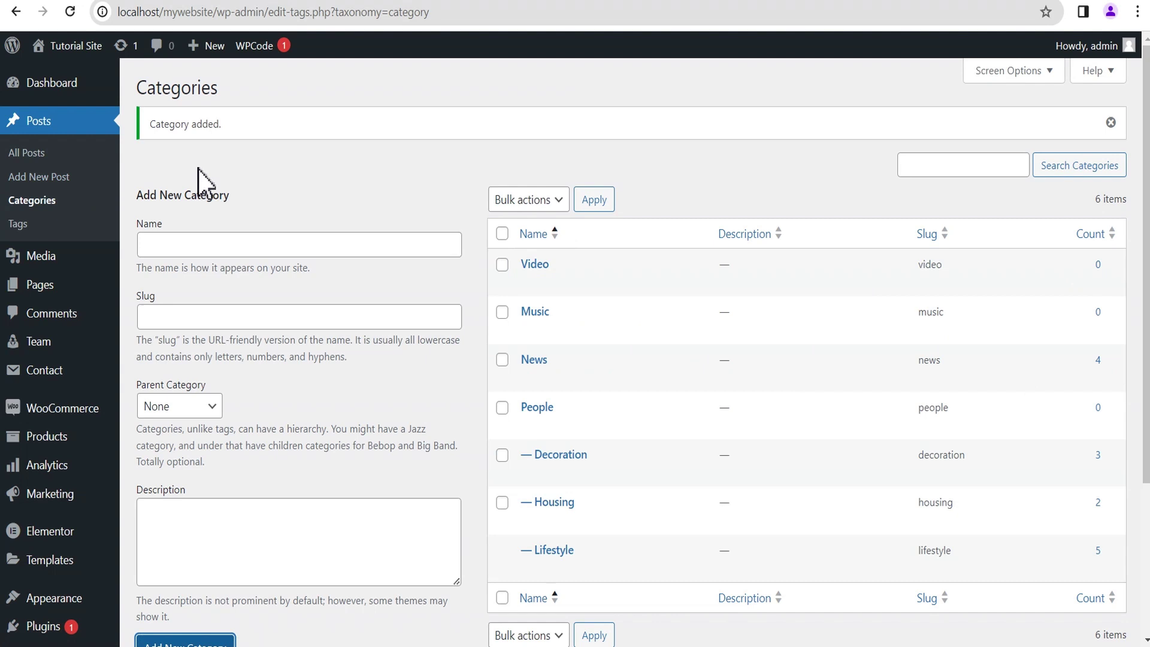
{"action": "left_click", "coordinate": [209, 1]}
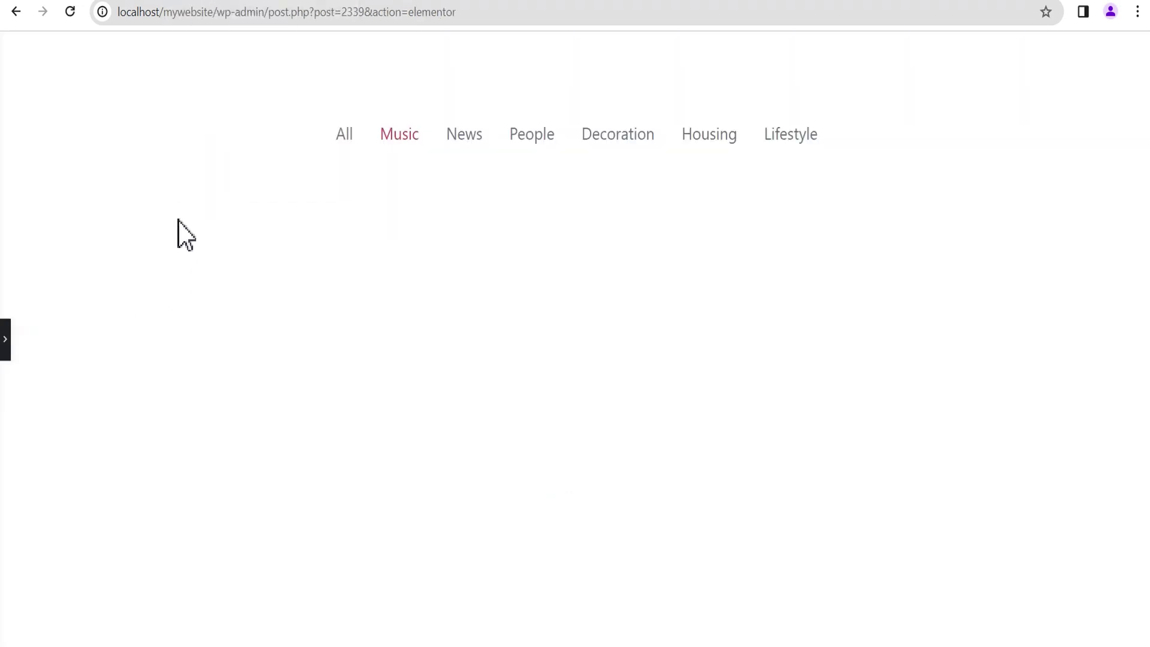
- Reload the Elementor editor so the Video filter appears, then widen the preview to full width
{"action": "left_click", "coordinate": [5, 339]}
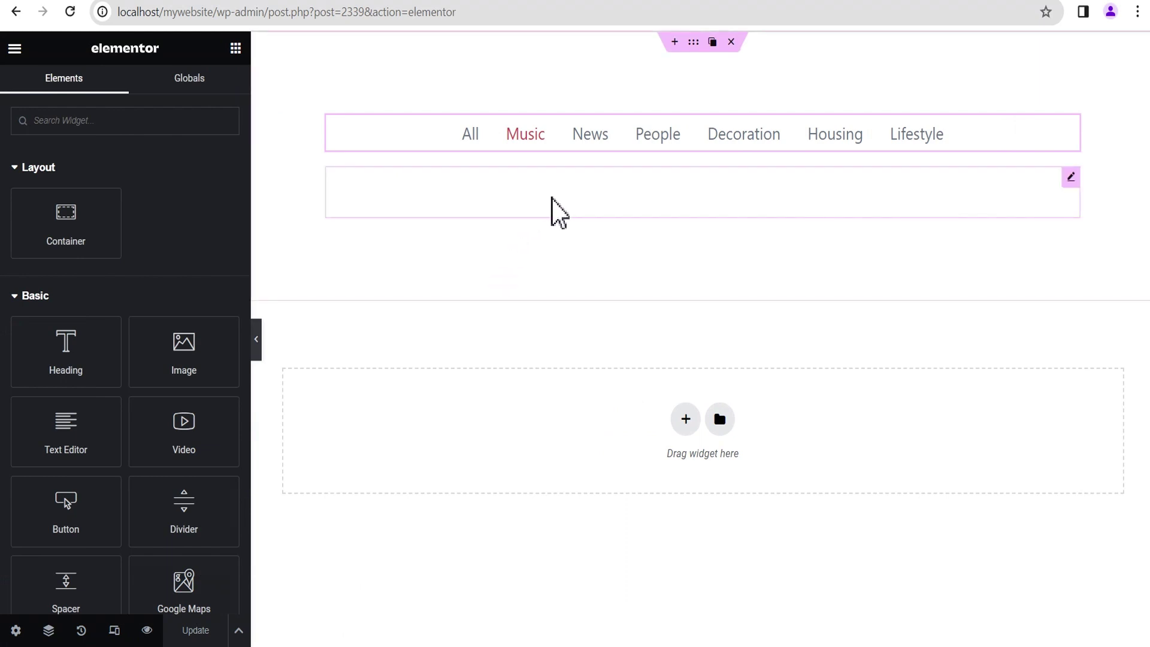
{"action": "left_click", "coordinate": [70, 12]}
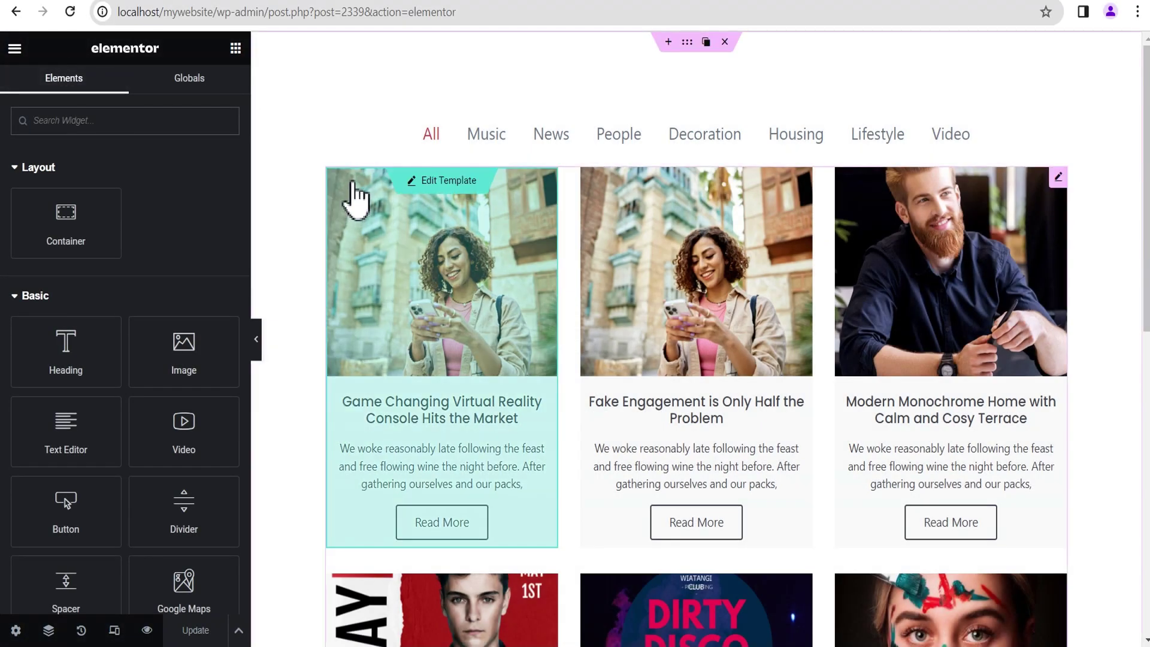
{"action": "left_click", "coordinate": [257, 340]}
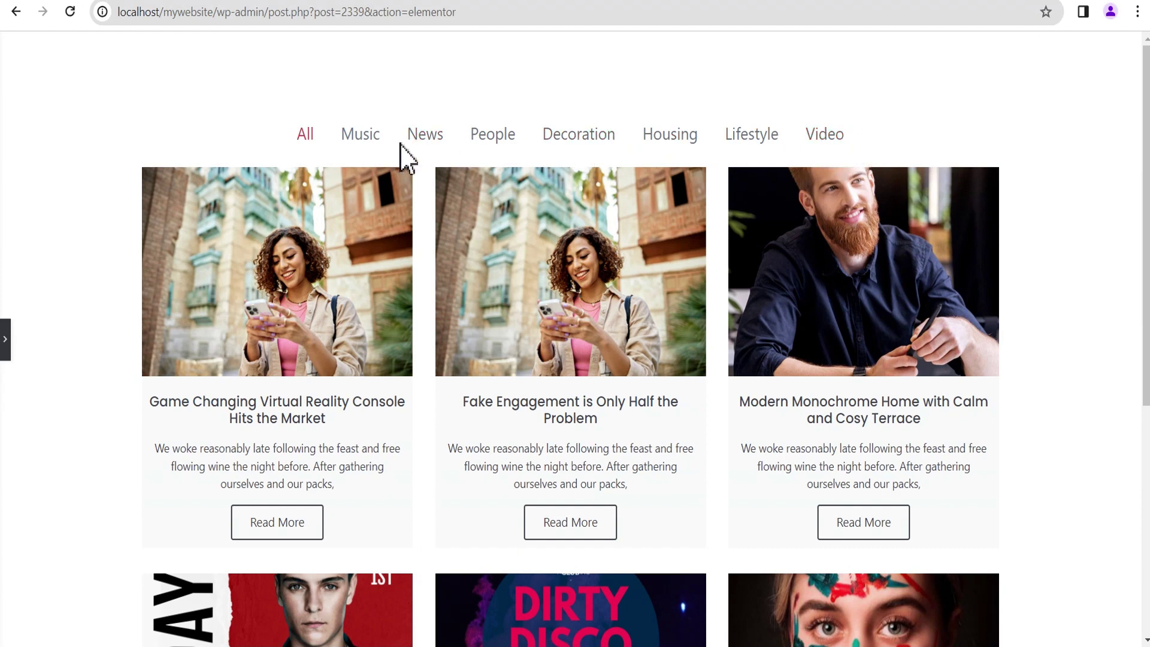
- Check that the Music, People and Video filters show an empty grid, then reopen the widget panel
{"action": "left_click", "coordinate": [363, 140]}
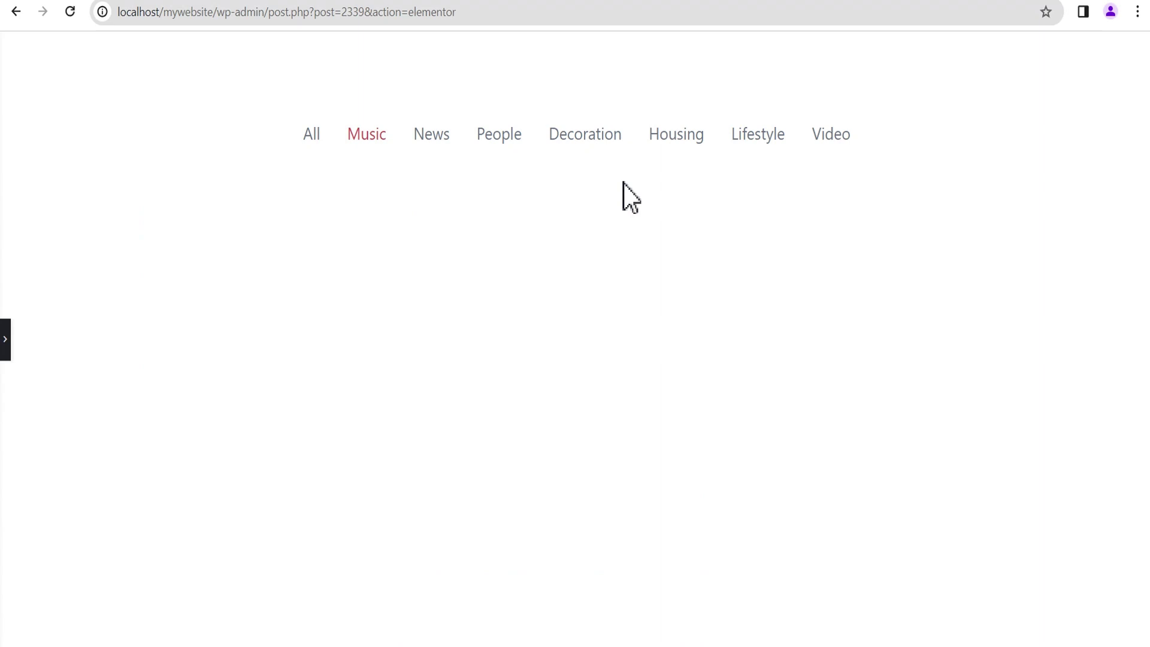
{"action": "left_click", "coordinate": [501, 134]}
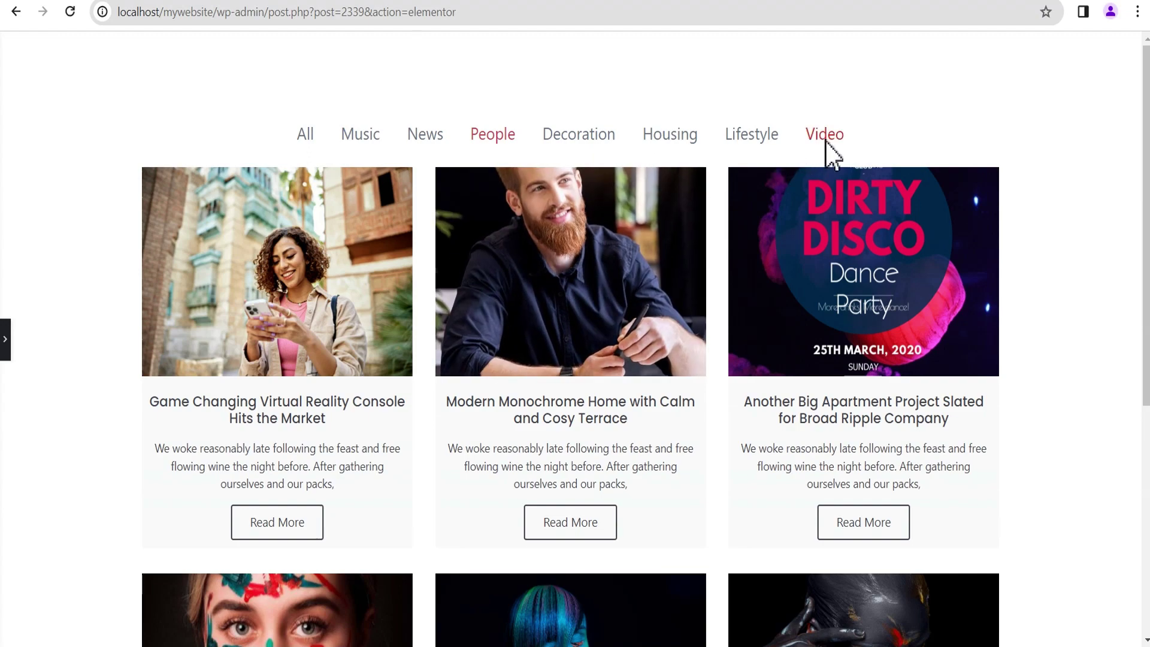
{"action": "left_click", "coordinate": [825, 137]}
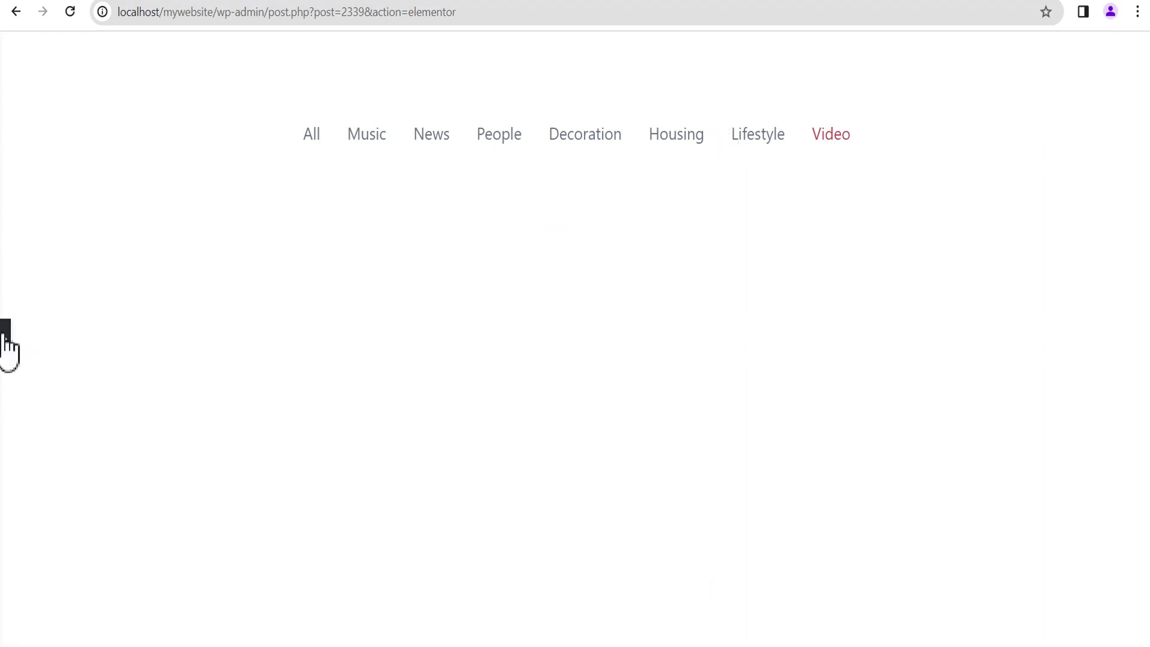
{"action": "left_click", "coordinate": [5, 333]}
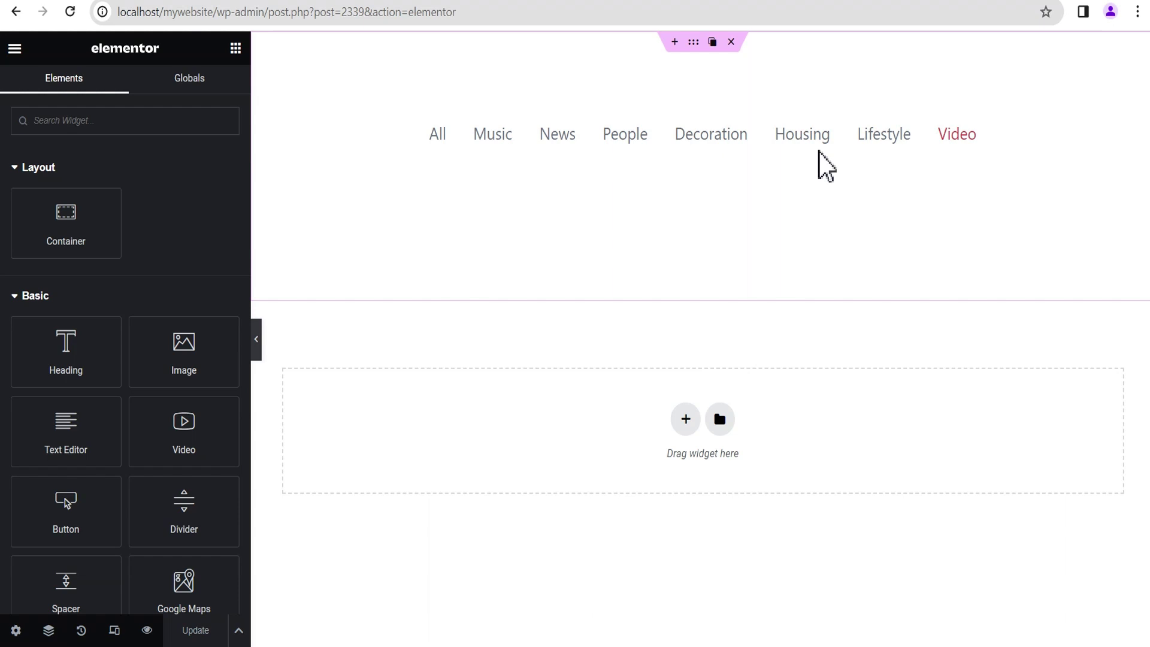
- Select the Loop Grid widget and expand its Additional Options in the Content settings
{"action": "left_click", "coordinate": [1073, 127]}
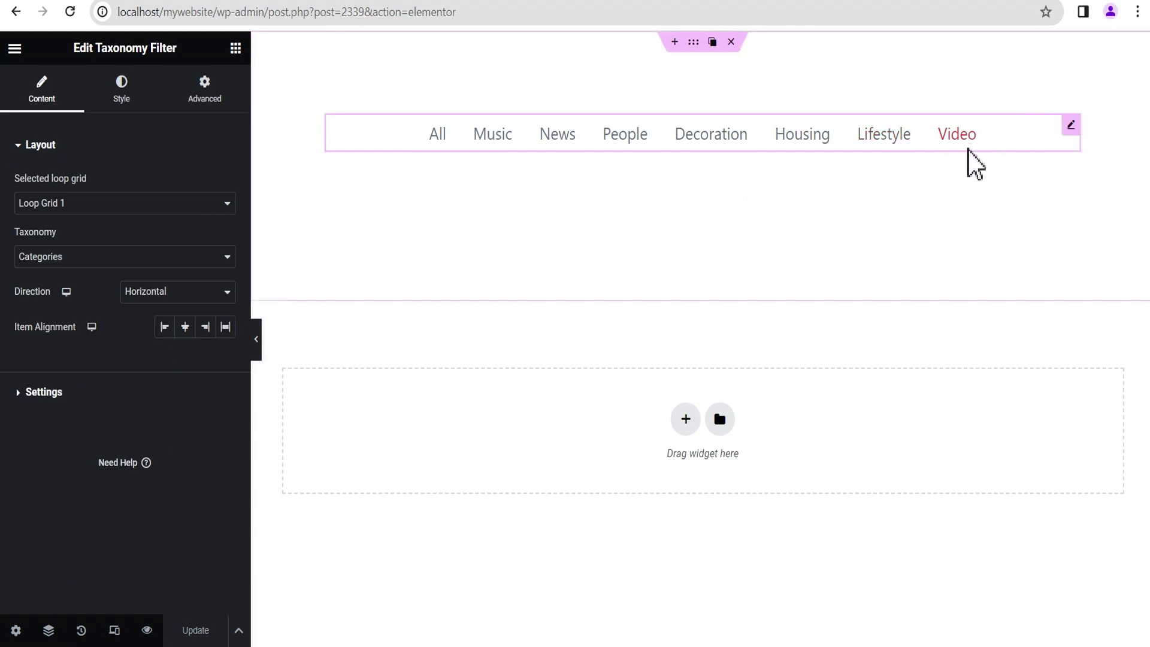
{"action": "left_click", "coordinate": [1072, 177]}
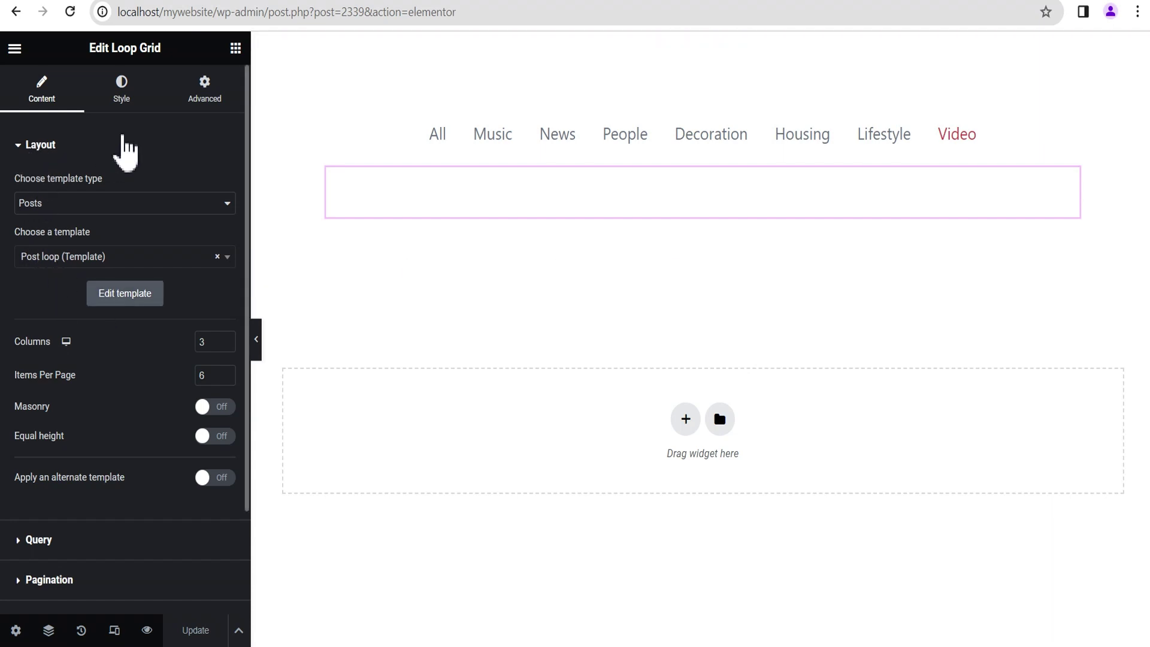
{"action": "left_click_drag", "start_coordinate": [89, 53], "coordinate": [160, 55]}
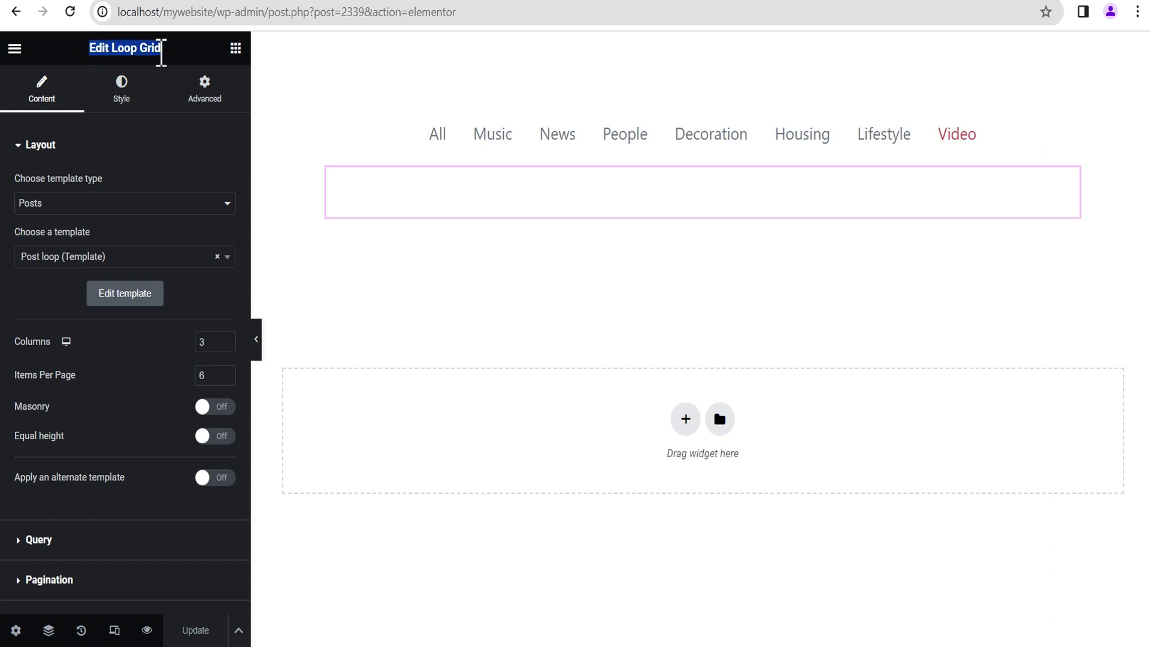
{"action": "scroll", "coordinate": [38, 226], "scroll_direction": "down", "scroll_amount": 3}
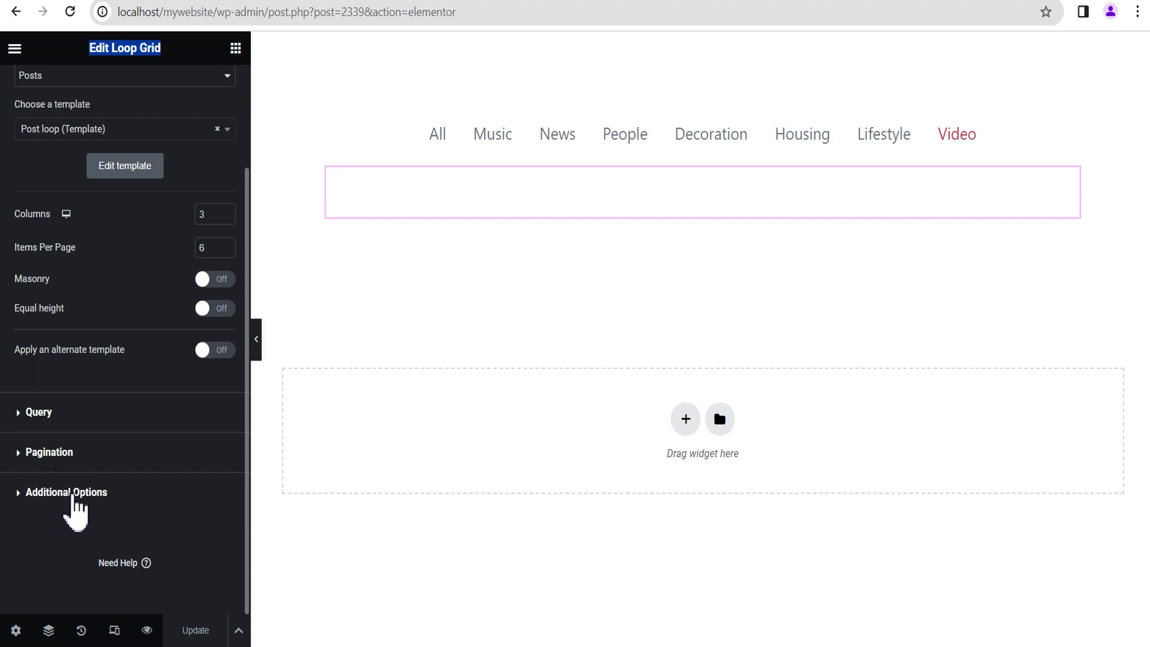
{"action": "left_click", "coordinate": [71, 494]}
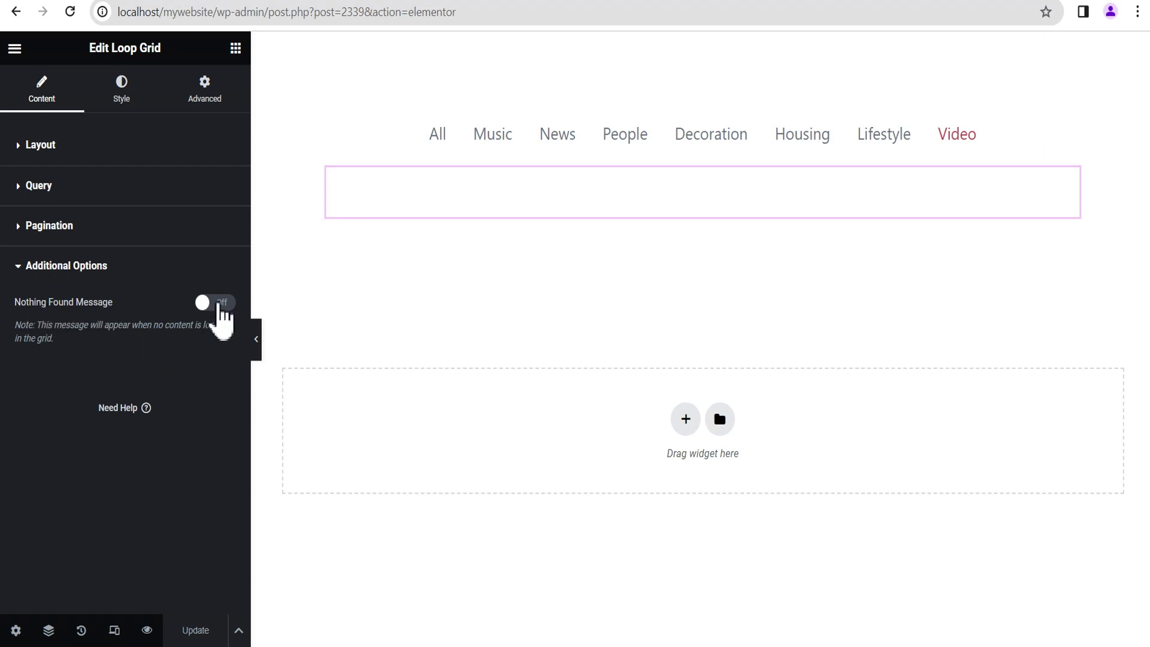
- Switch the Loop Grid's Nothing Found Message option to On
{"action": "left_click", "coordinate": [223, 303]}
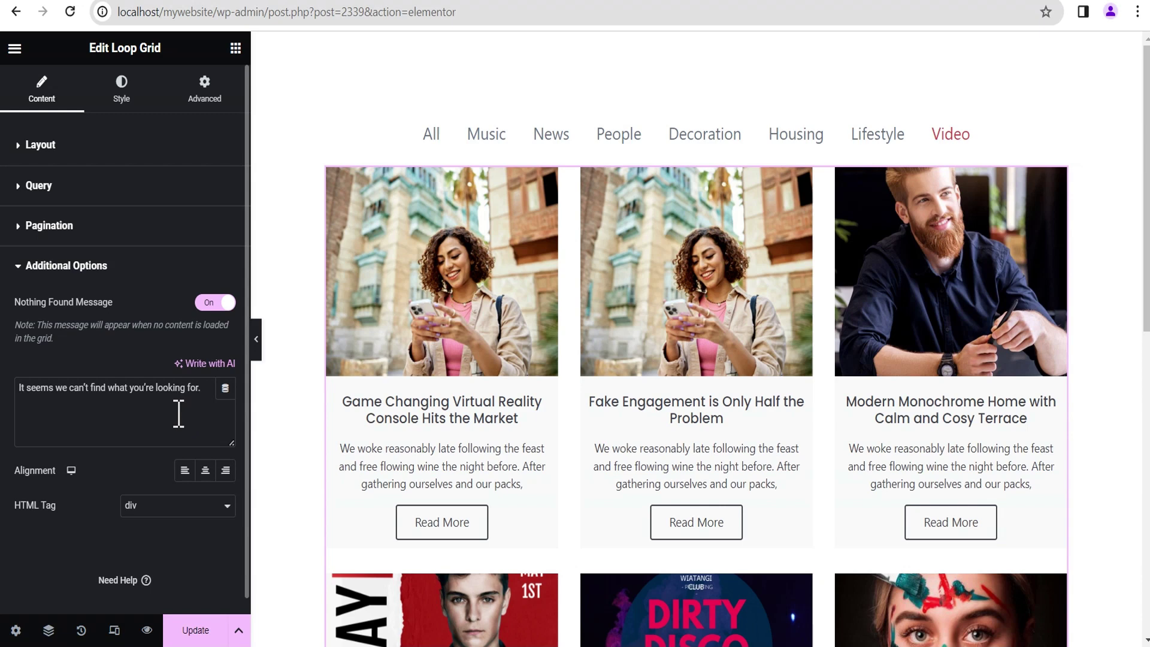
- Set the Nothing Found Message text colour to red in the Style settings, then widen the preview
{"action": "left_click", "coordinate": [67, 266]}
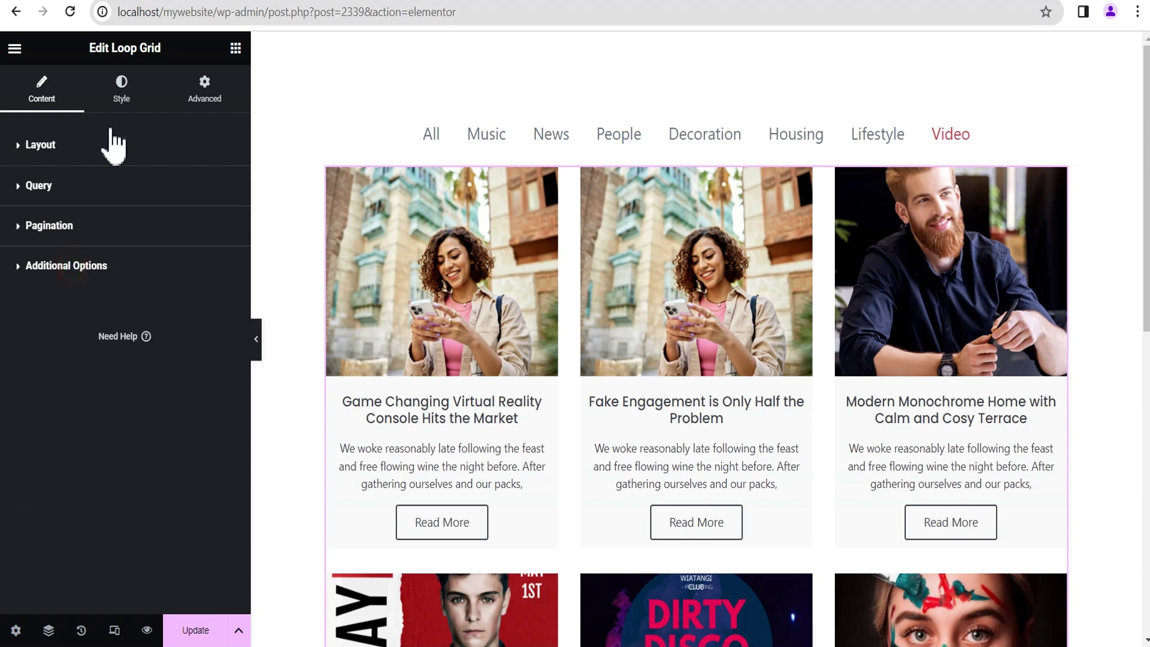
{"action": "left_click", "coordinate": [124, 97]}
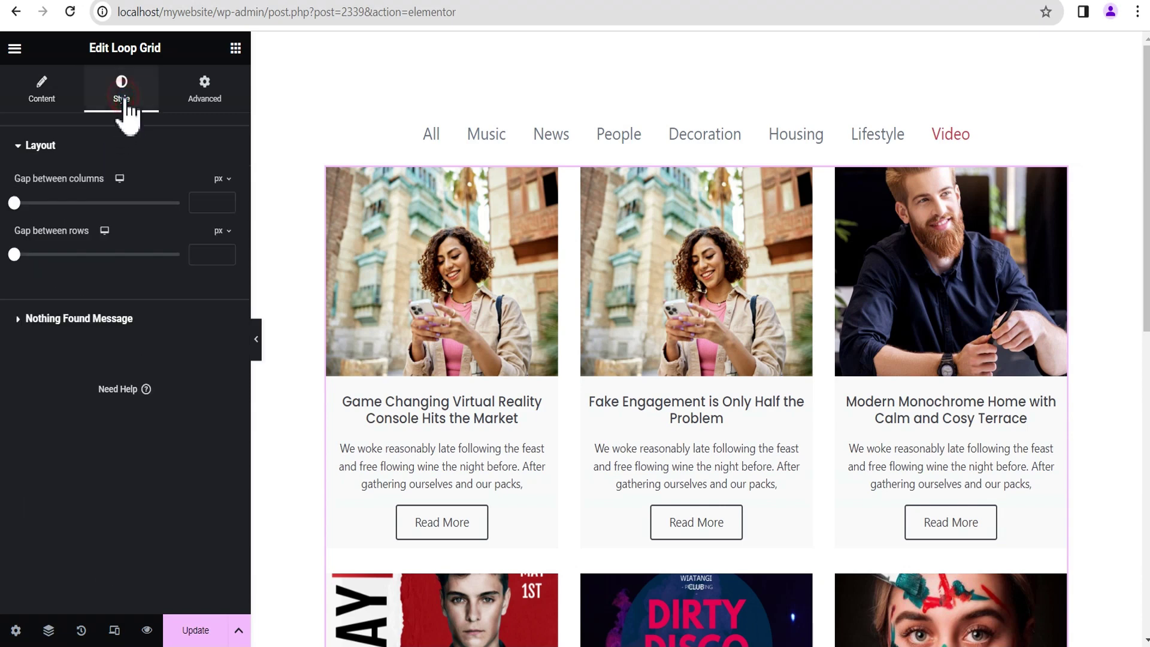
{"action": "left_click", "coordinate": [63, 320]}
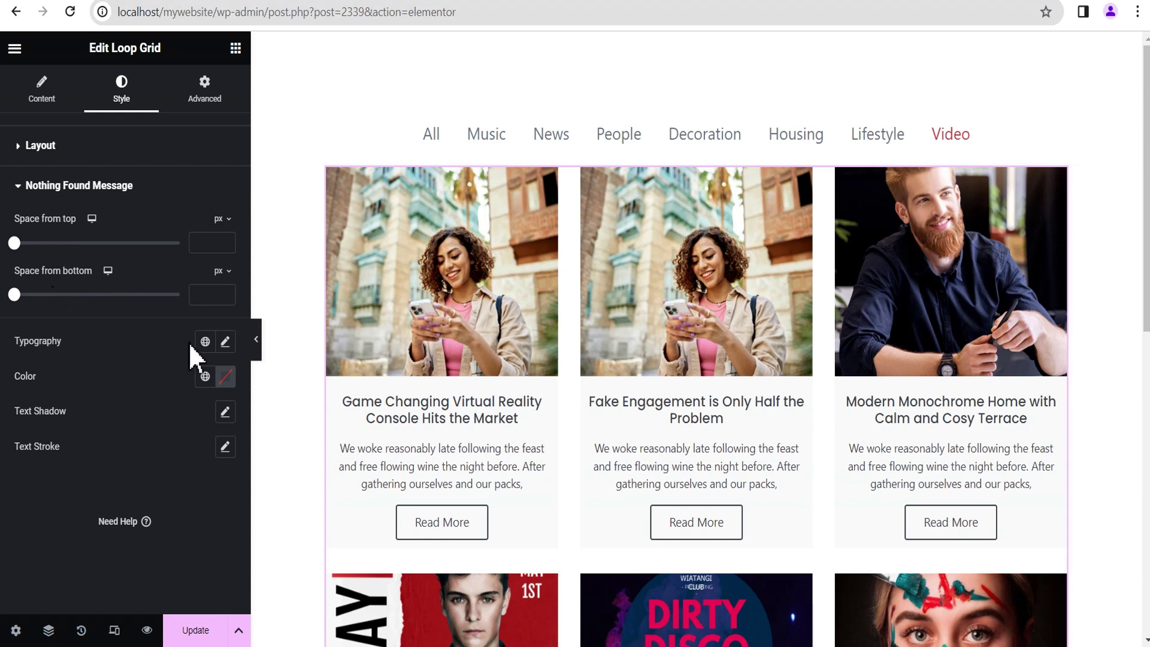
{"action": "left_click", "coordinate": [226, 344]}
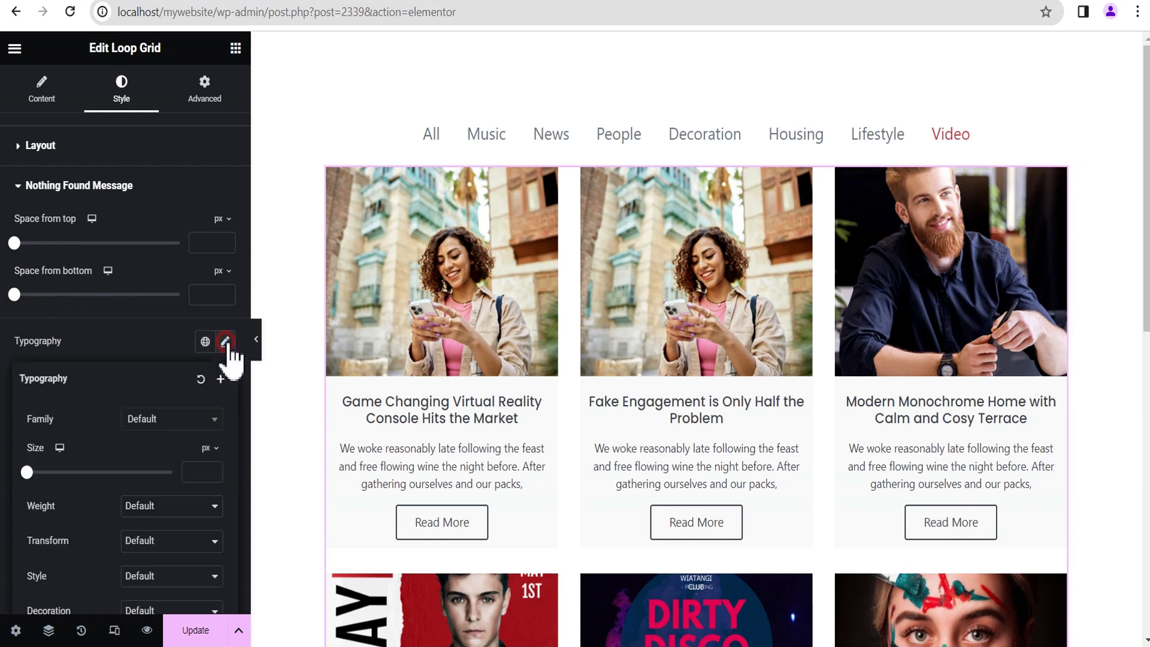
{"action": "left_click", "coordinate": [226, 345]}
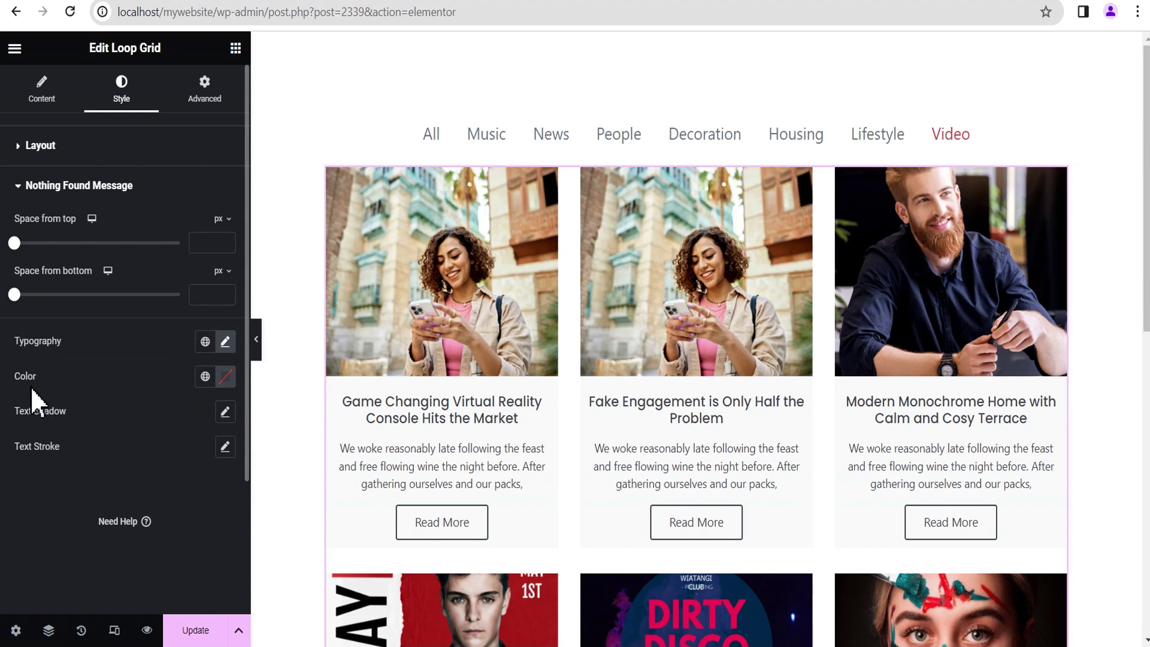
{"action": "left_click", "coordinate": [225, 376]}
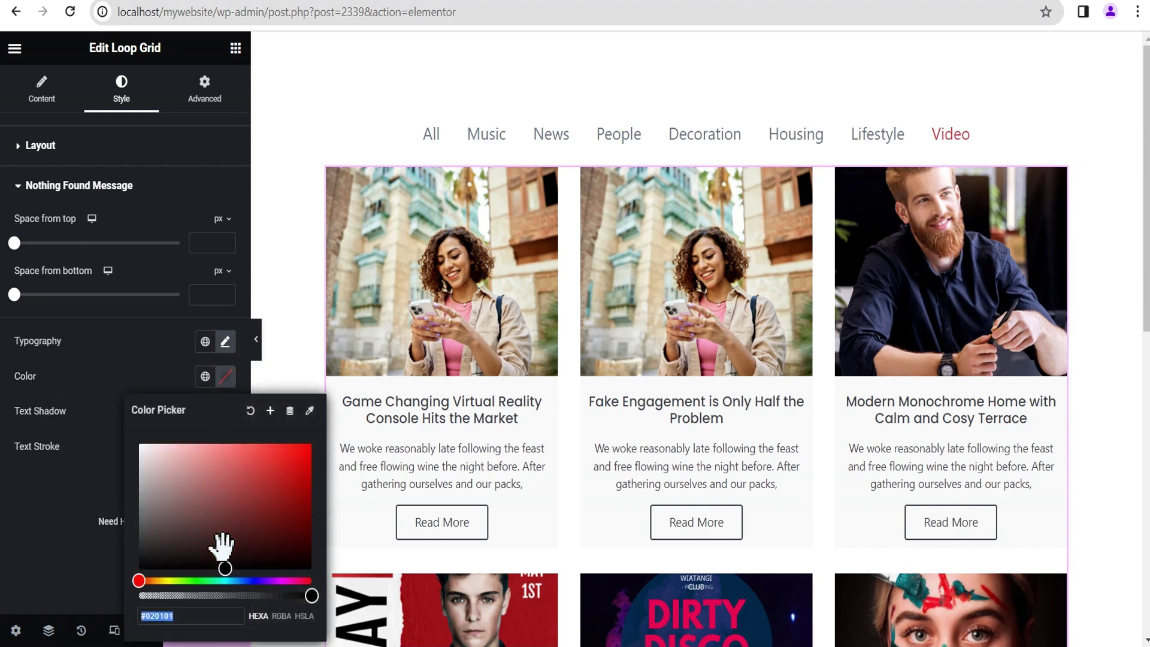
{"action": "left_click", "coordinate": [295, 483]}
{"action": "left_click", "coordinate": [133, 377]}
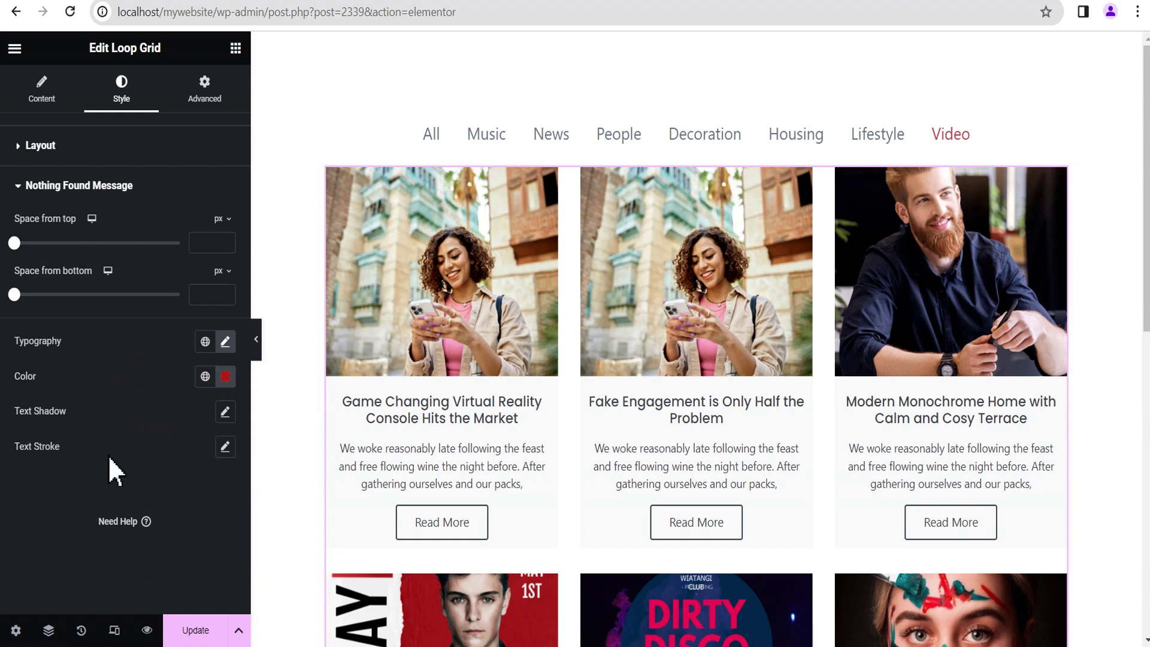
{"action": "left_click", "coordinate": [256, 350]}
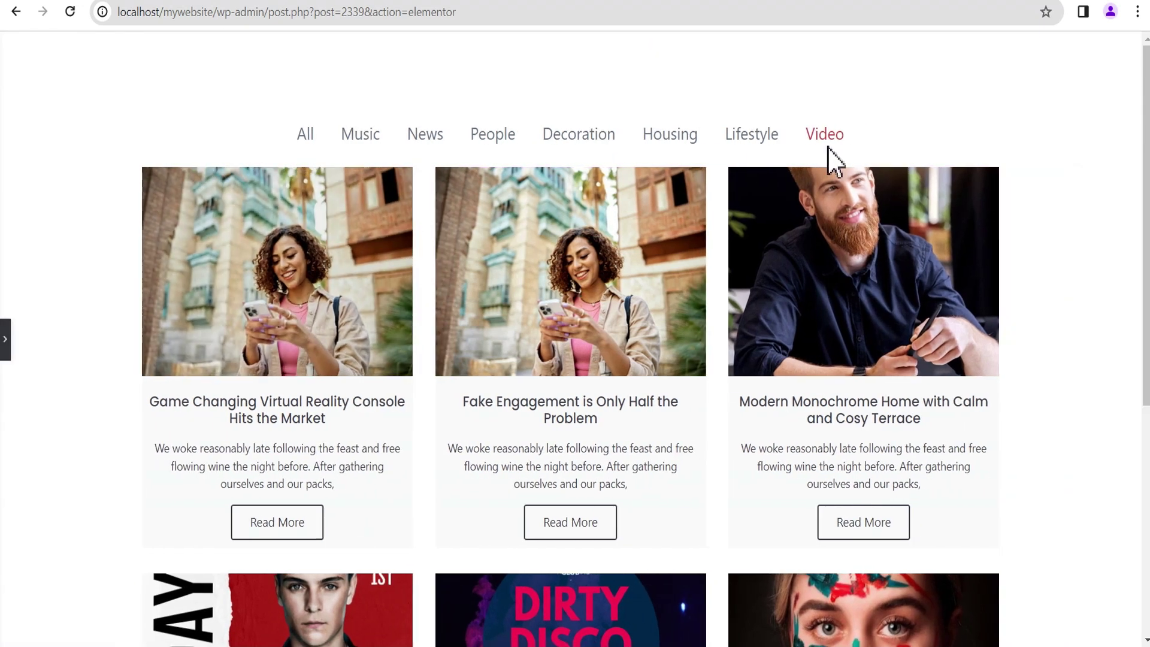
- Test the Music, Lifestyle and Video filters to see the red nothing-found message on empty categories
{"action": "left_click", "coordinate": [356, 137]}
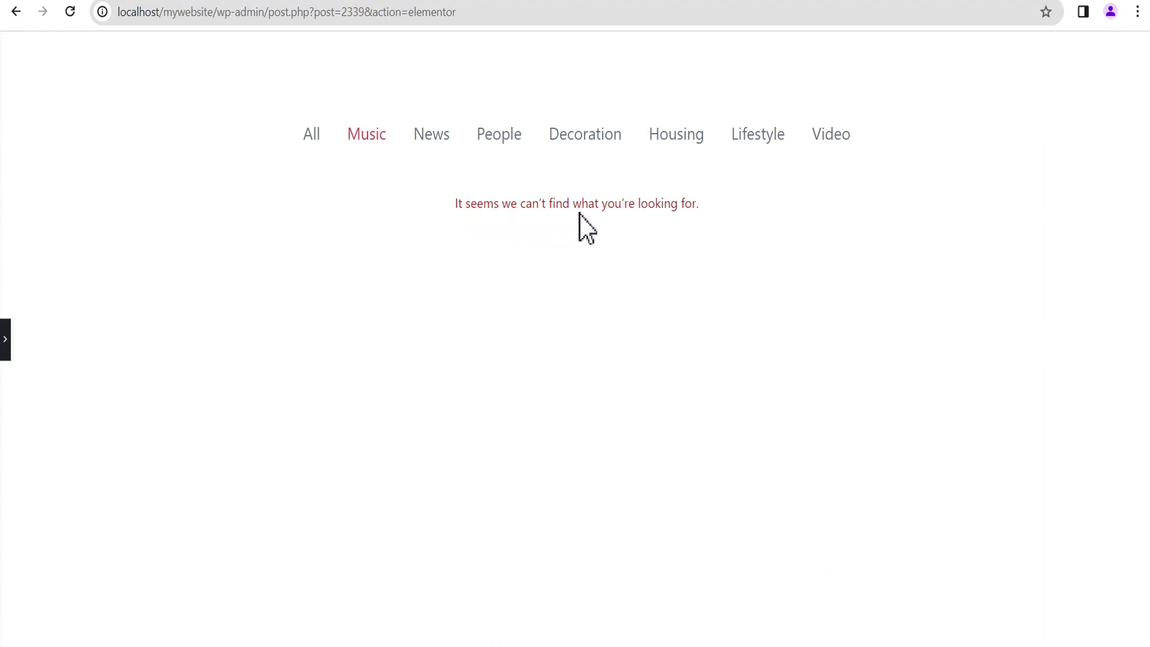
{"action": "left_click", "coordinate": [756, 133]}
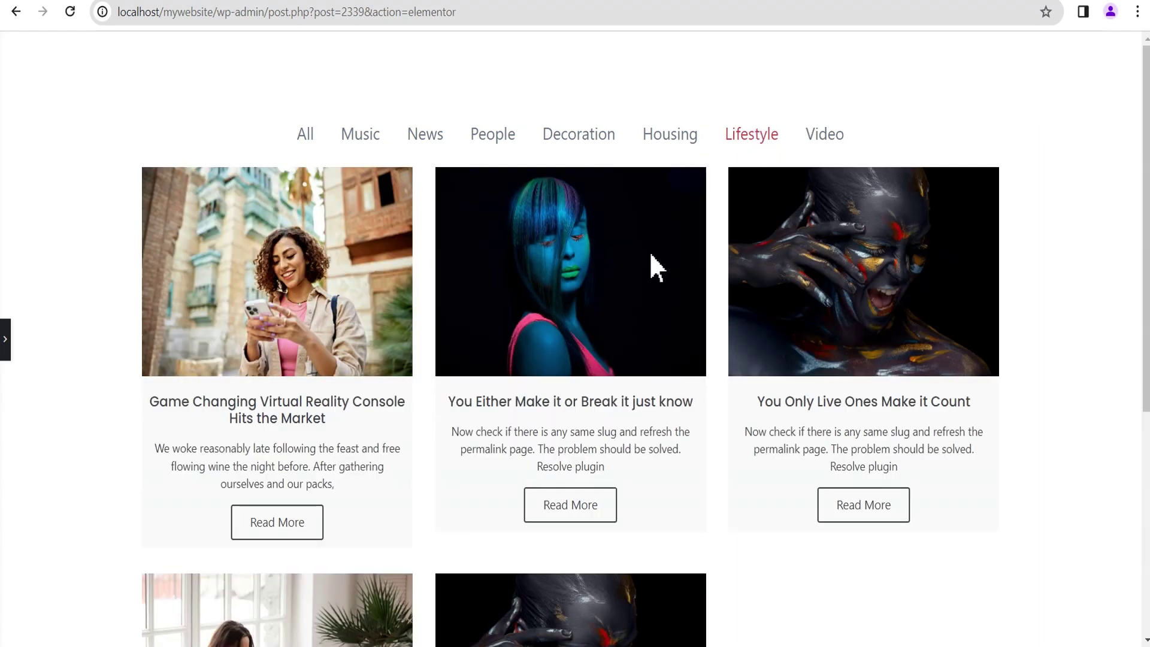
{"action": "left_click", "coordinate": [828, 135]}
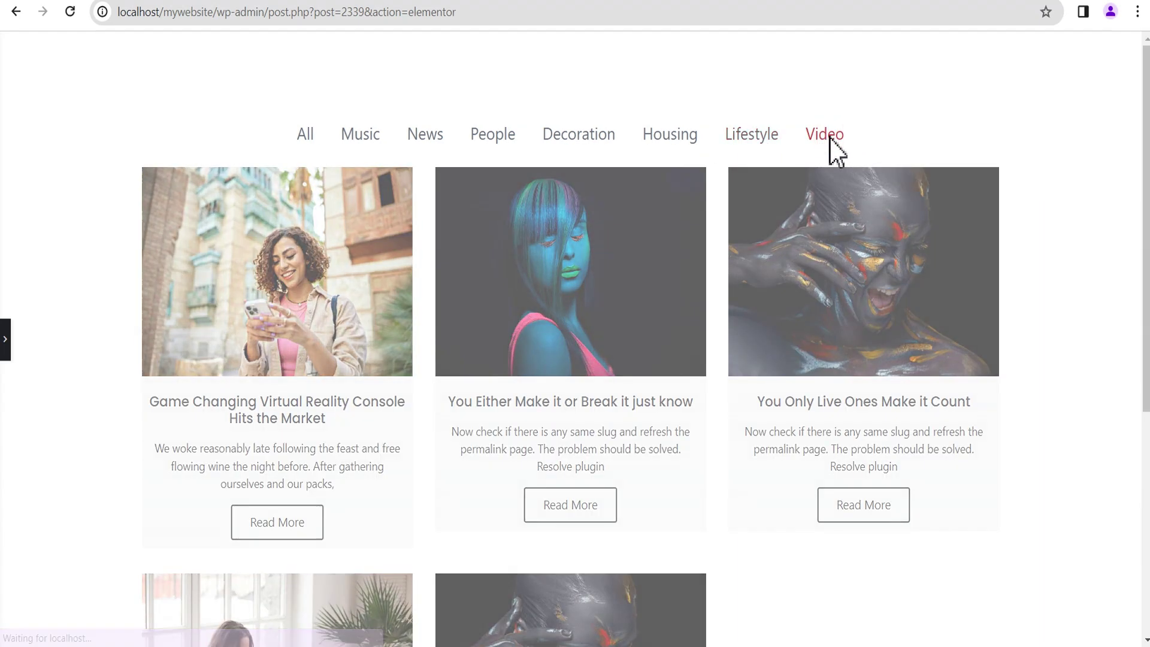